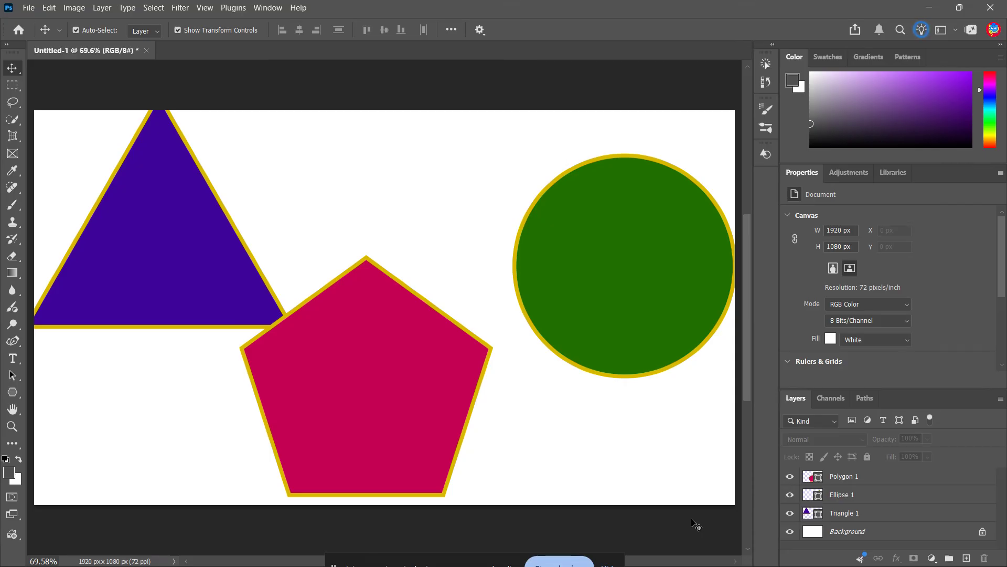
Step: Pick the shape layers individually, adding Ellipse 1 and Polygon 1 to the selected Triangle 1 layer
click(899, 512)
click(896, 477)
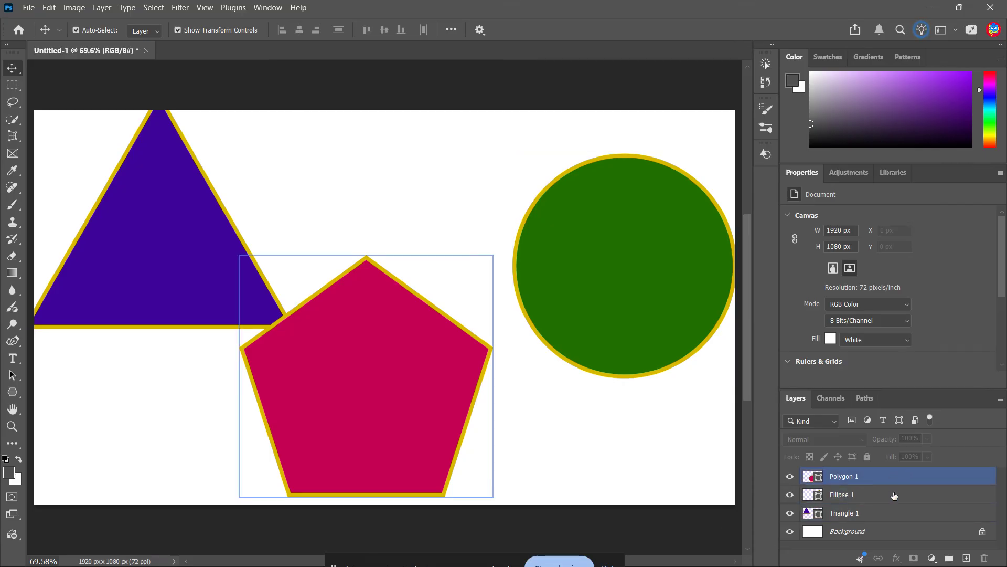
click(895, 496)
click(892, 513)
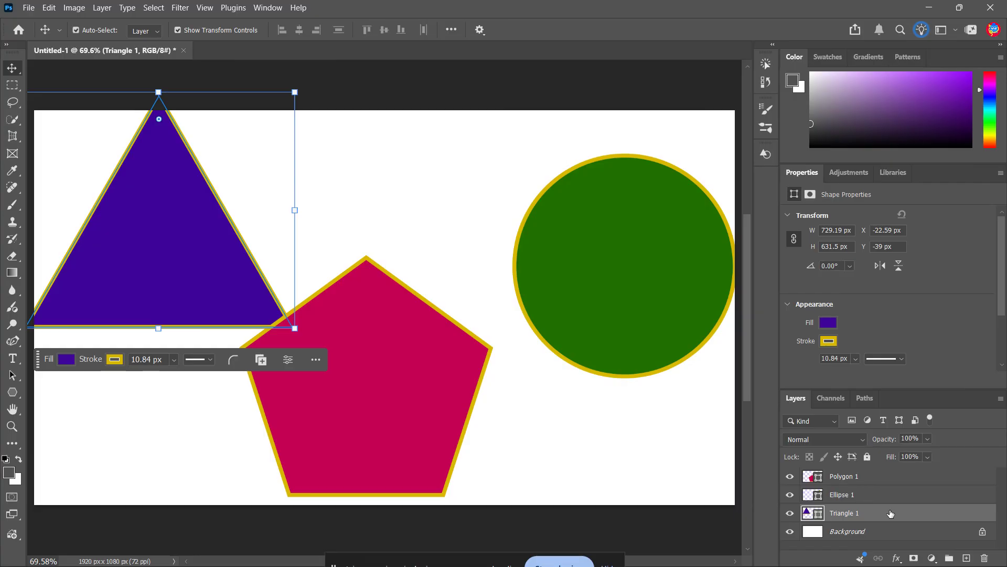
shift+click(892, 500)
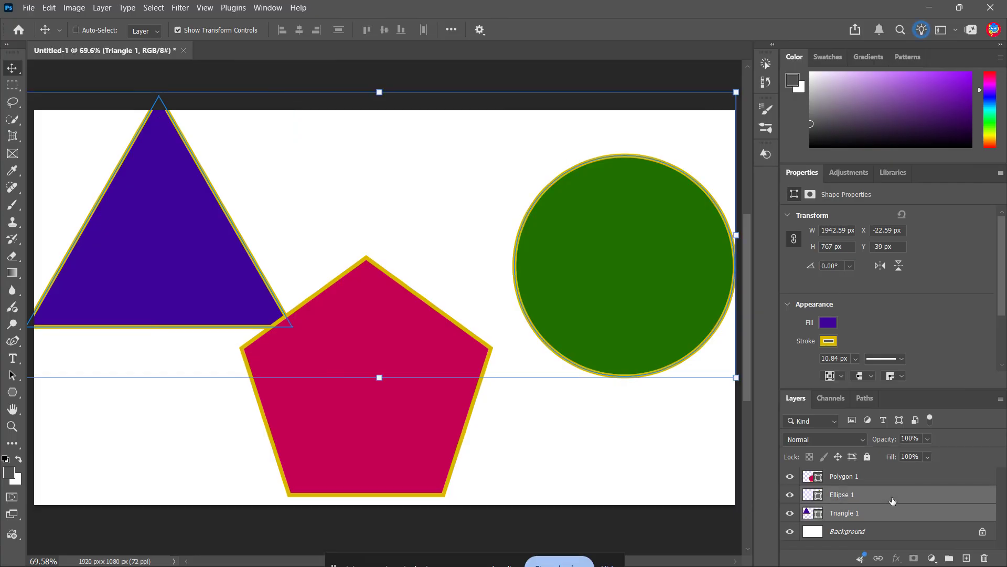
ctrl+click(911, 477)
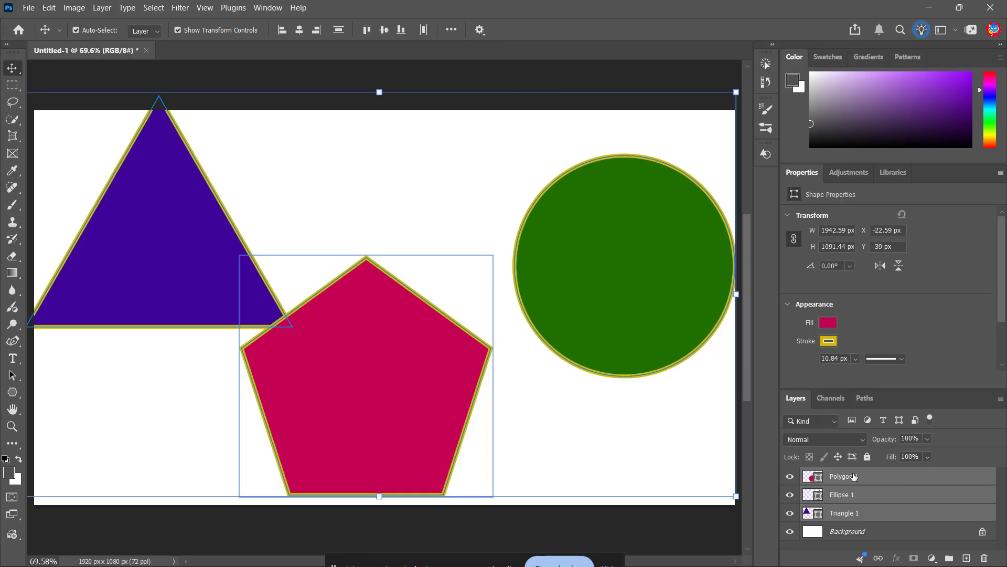
Step: Select the whole range of shape layers from Polygon 1 down to Triangle 1
click(860, 513)
click(879, 481)
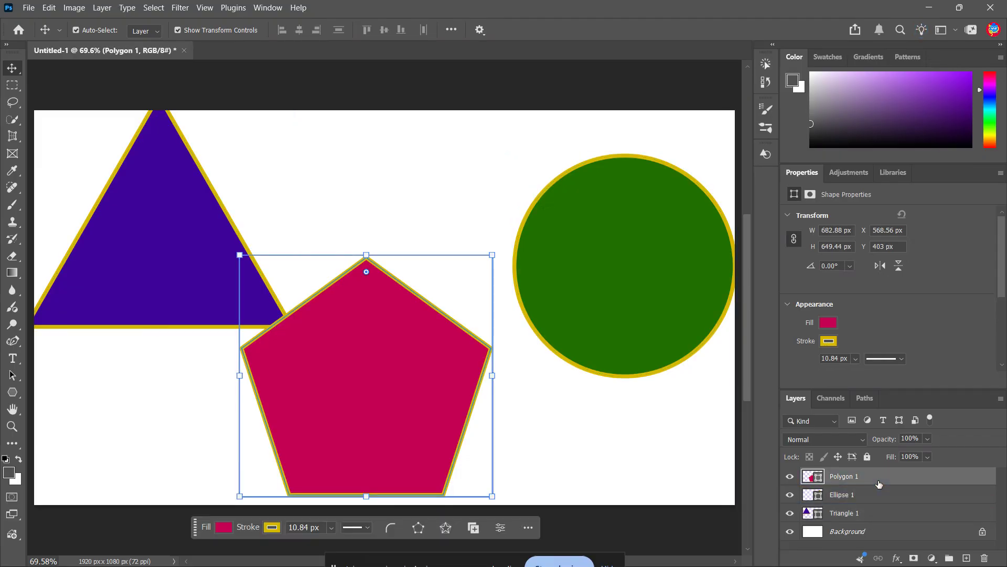
shift+click(883, 514)
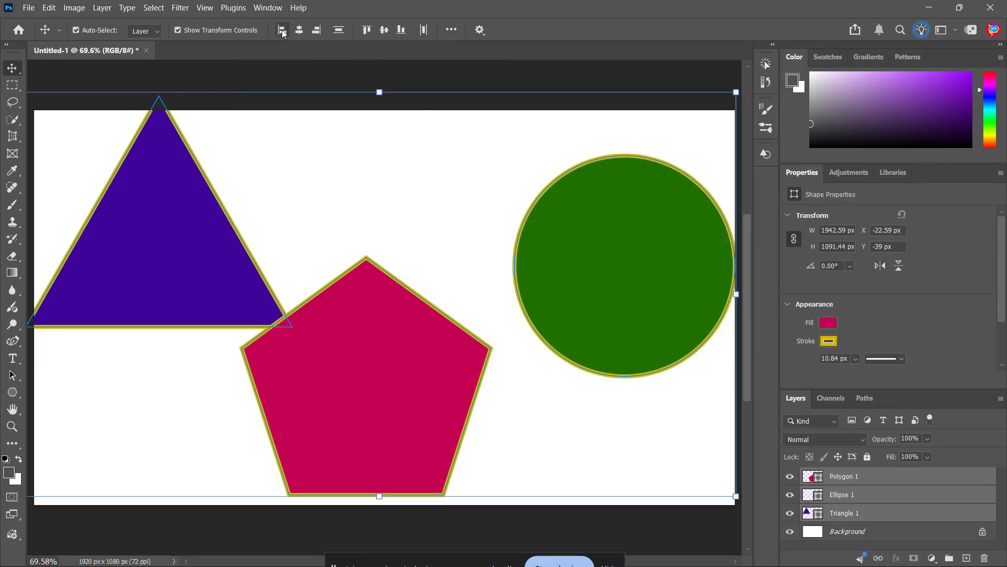
Step: Set Align To to Canvas and align the three shapes by their vertical and horizontal centers
click(451, 30)
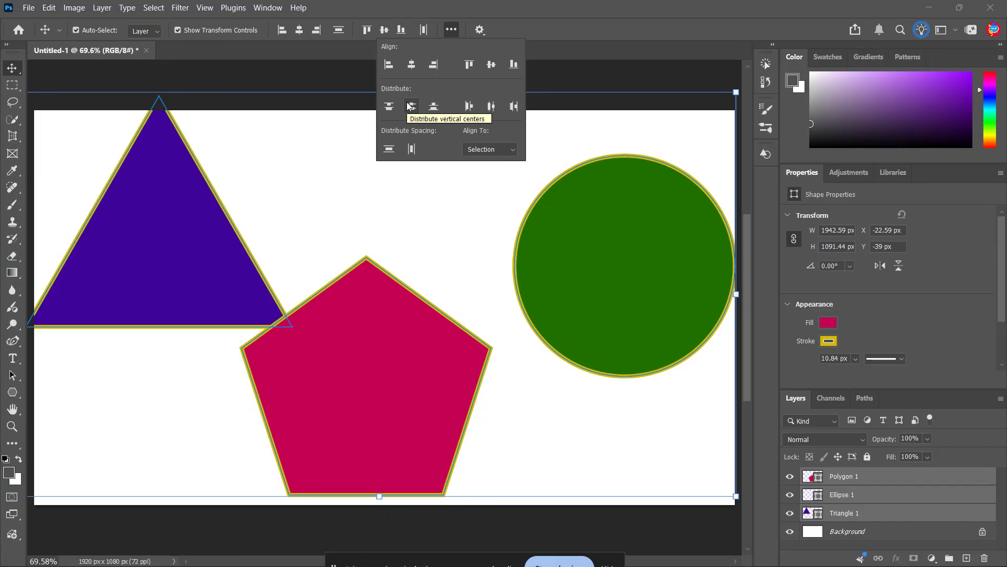
click(489, 150)
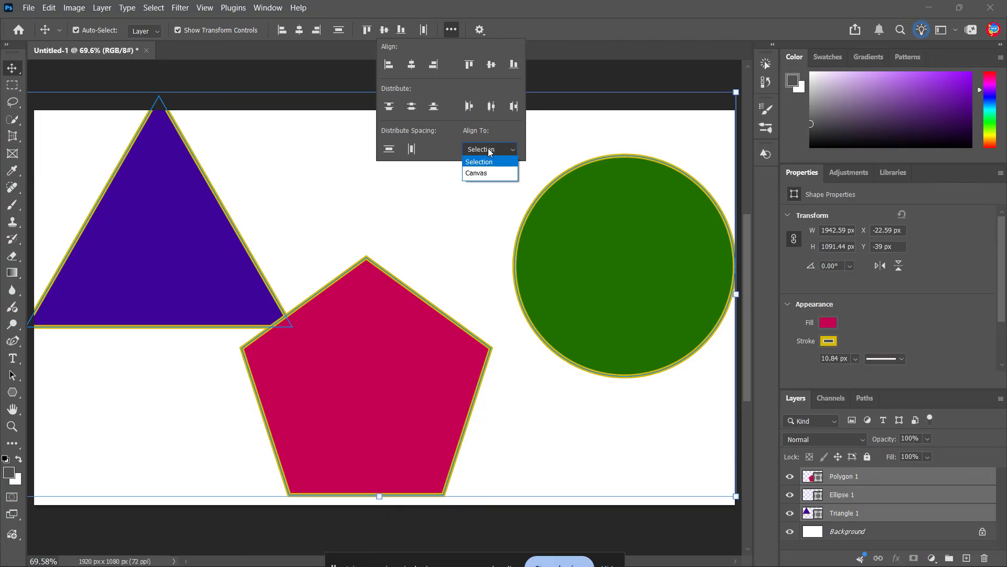
click(483, 175)
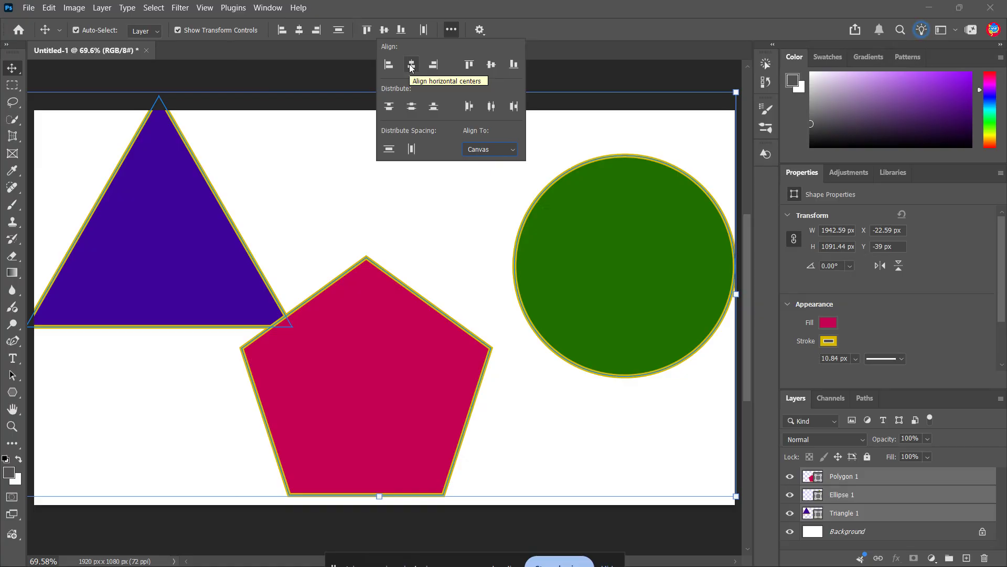
click(495, 67)
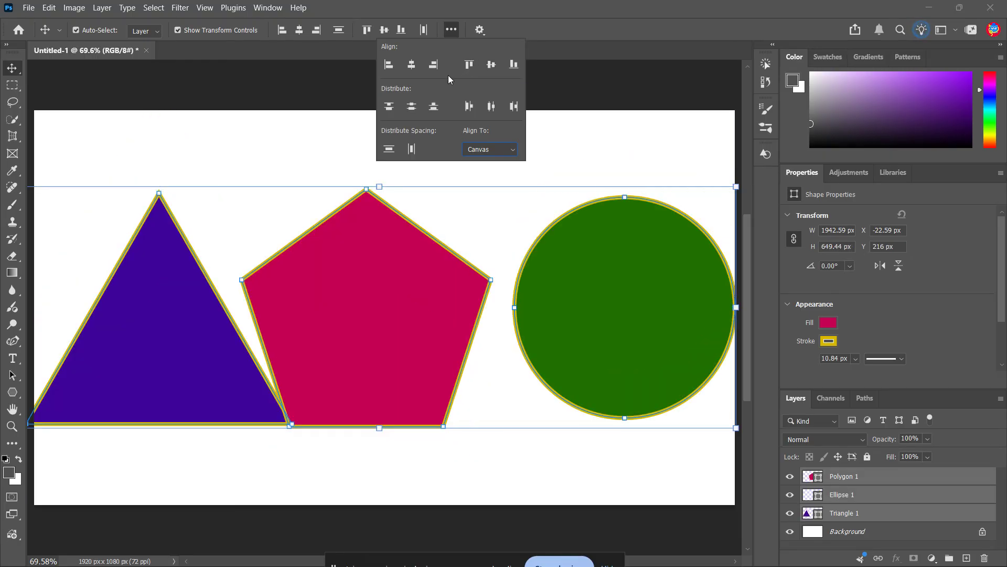
click(413, 65)
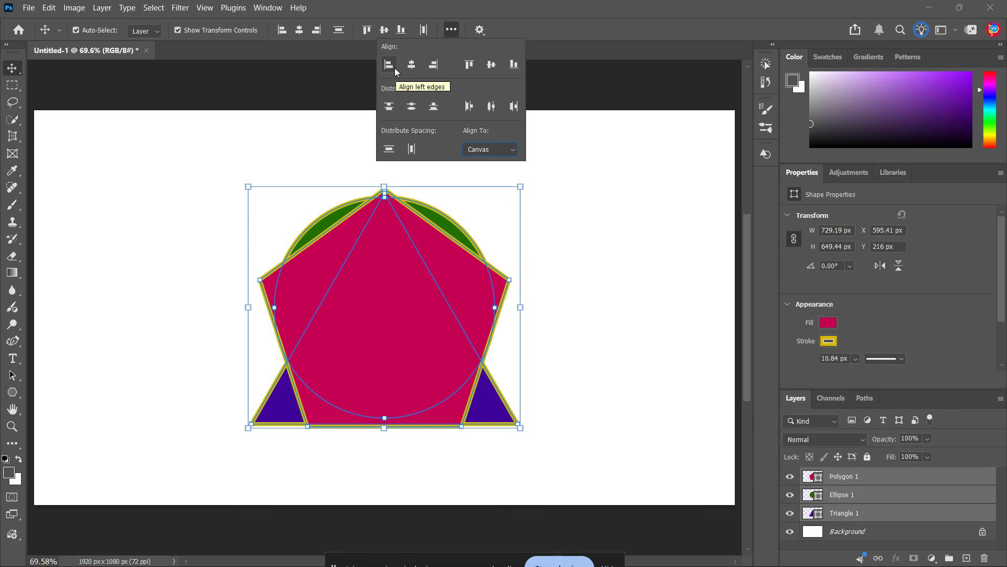
Step: Try aligning the shapes to the canvas by top and bottom edges before returning them to vertical centers
click(469, 67)
click(513, 65)
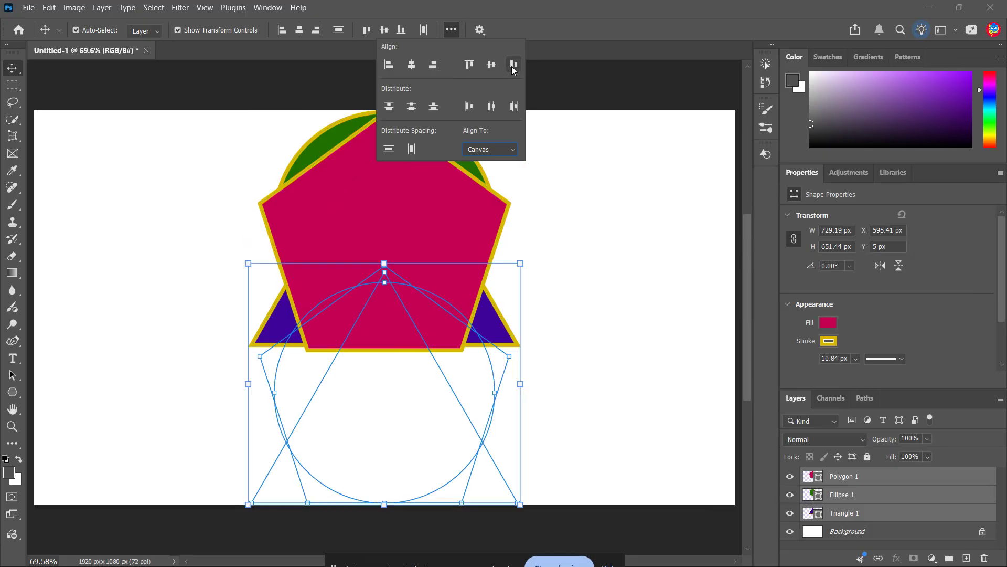
click(491, 66)
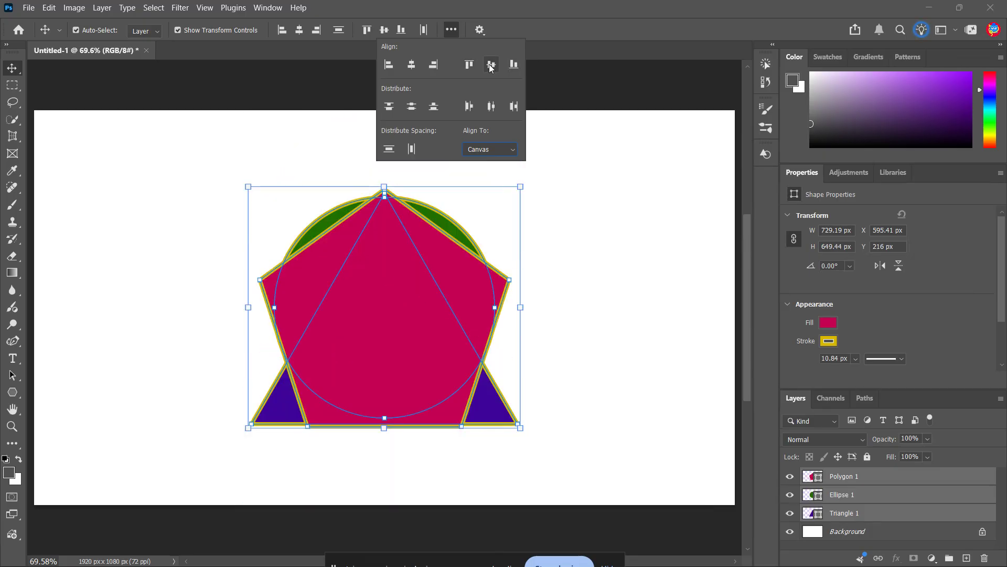
Step: Try distributing the shapes on the canvas by top edges, vertical centers, horizontal centers and right edges
click(388, 107)
click(412, 107)
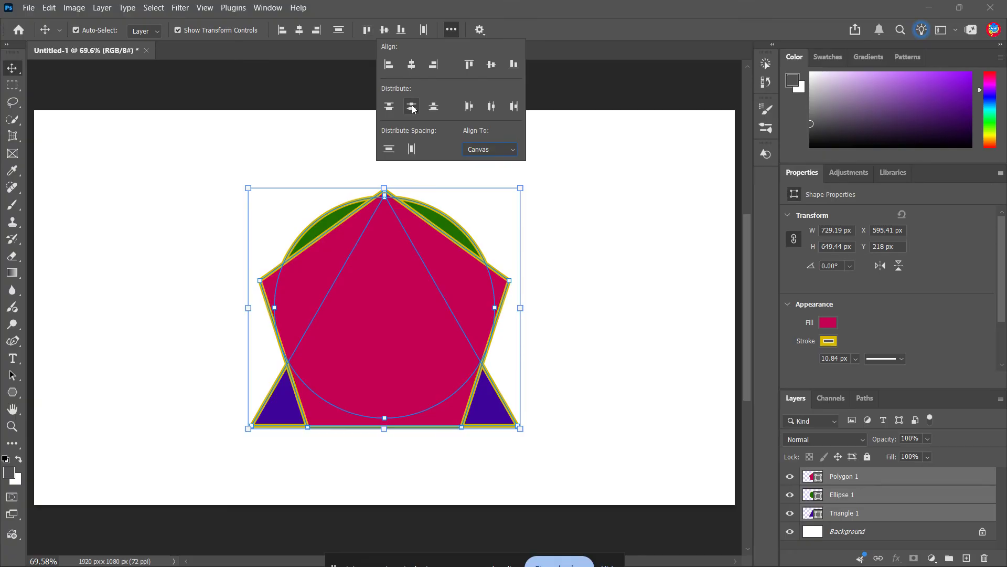
click(491, 106)
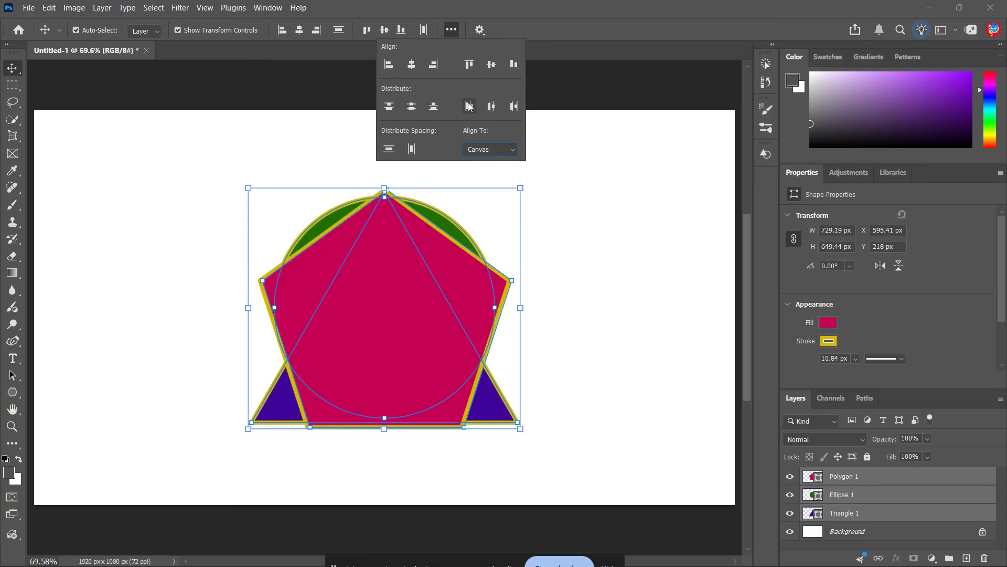
click(508, 107)
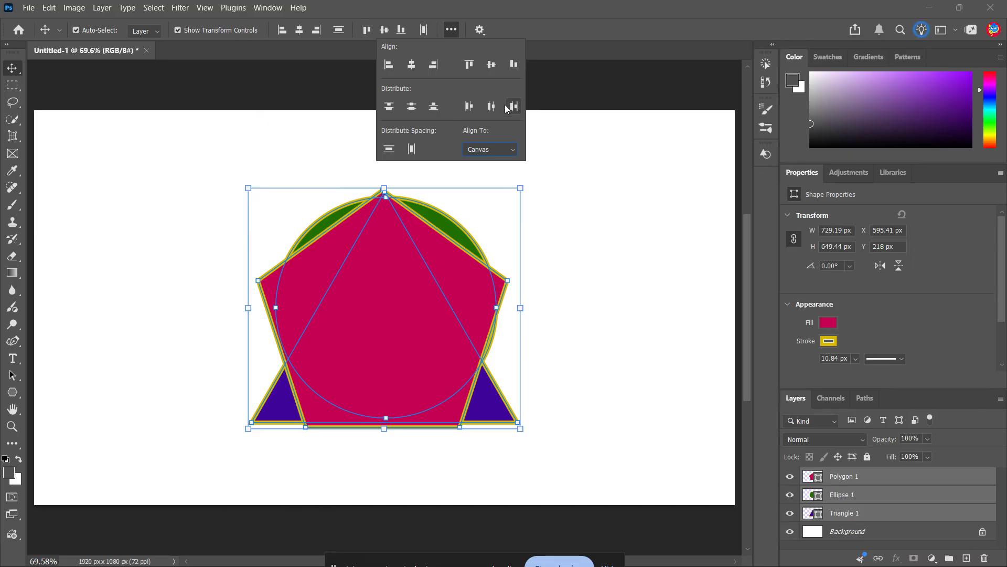
Step: Set Align To to Selection and align the shapes by left edges and finally by horizontal centers
click(496, 145)
click(496, 160)
click(395, 65)
click(412, 65)
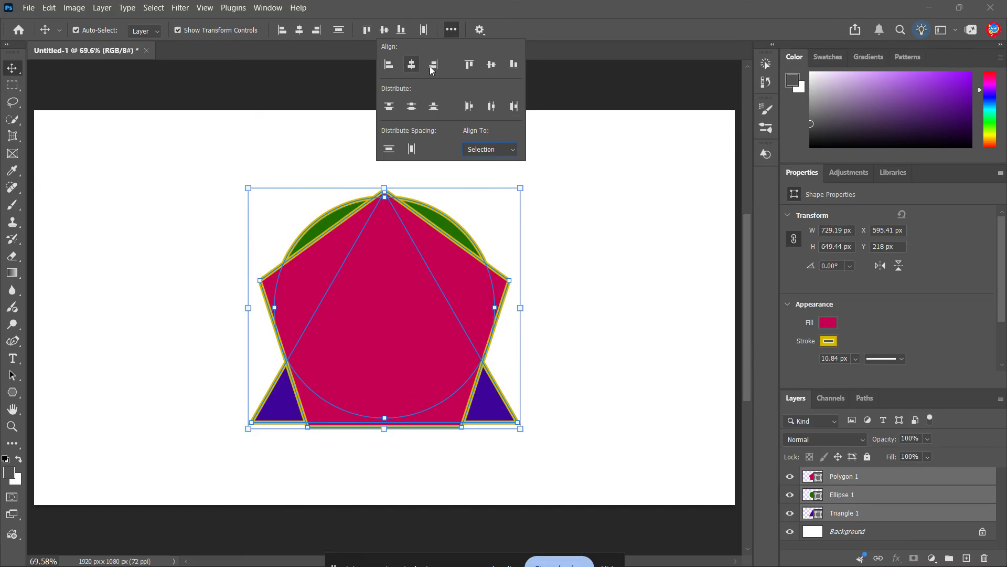
Step: Try top-edge and bottom-edge alignment of the shapes relative to the selection, finishing with vertical centers
click(477, 66)
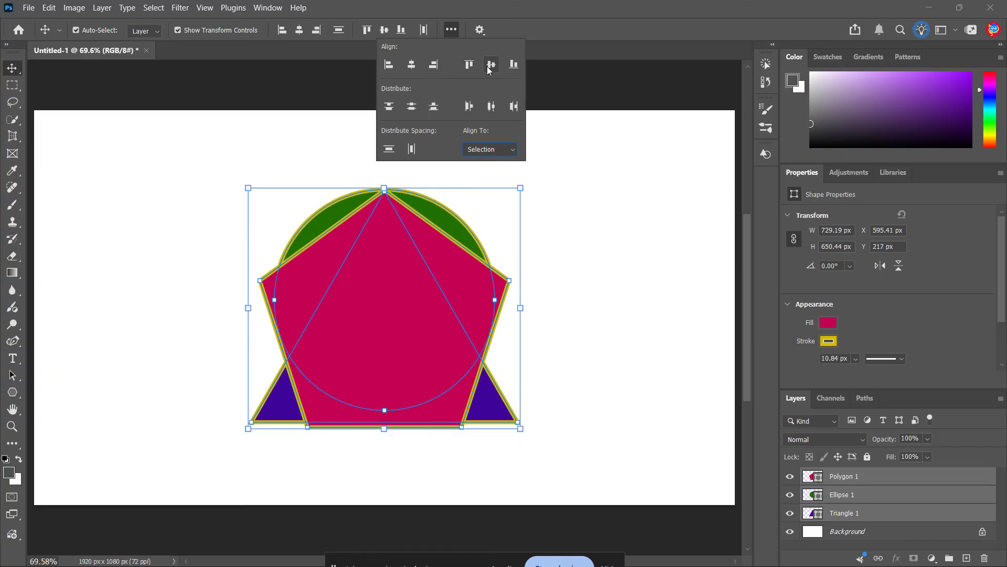
click(488, 65)
click(514, 65)
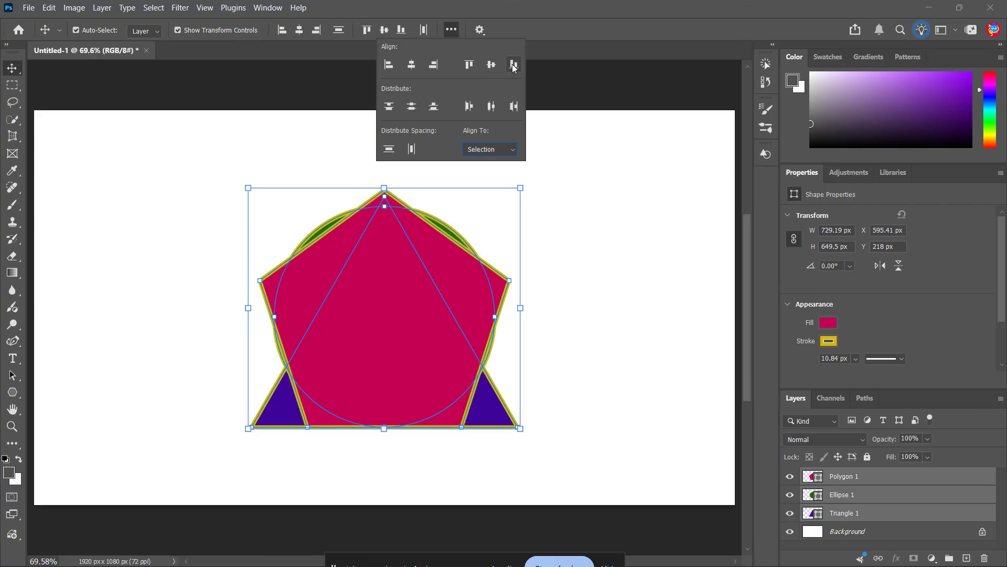
click(495, 65)
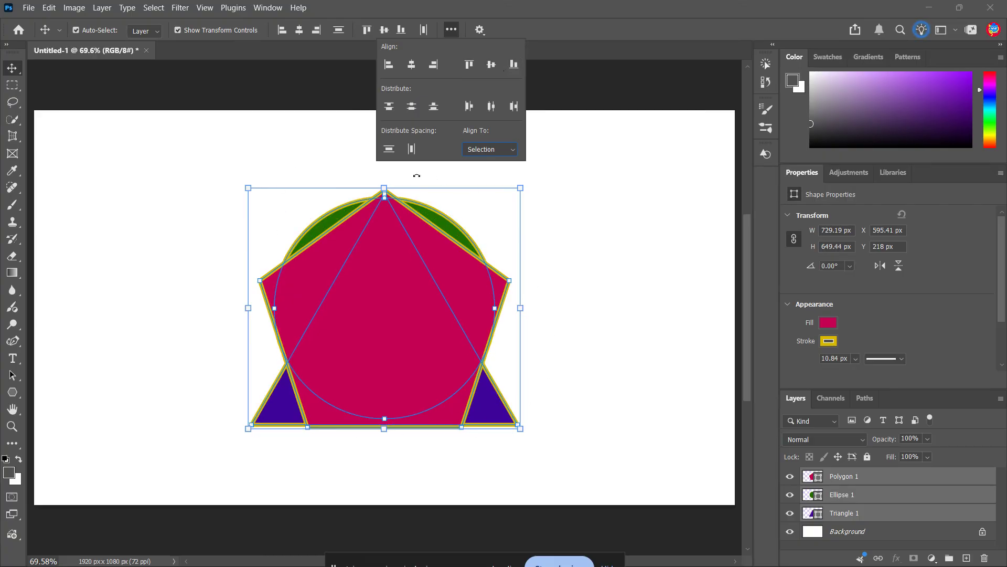
Step: Set Align To back to Canvas, align the shapes by vertical centers, and deselect the layers
click(502, 152)
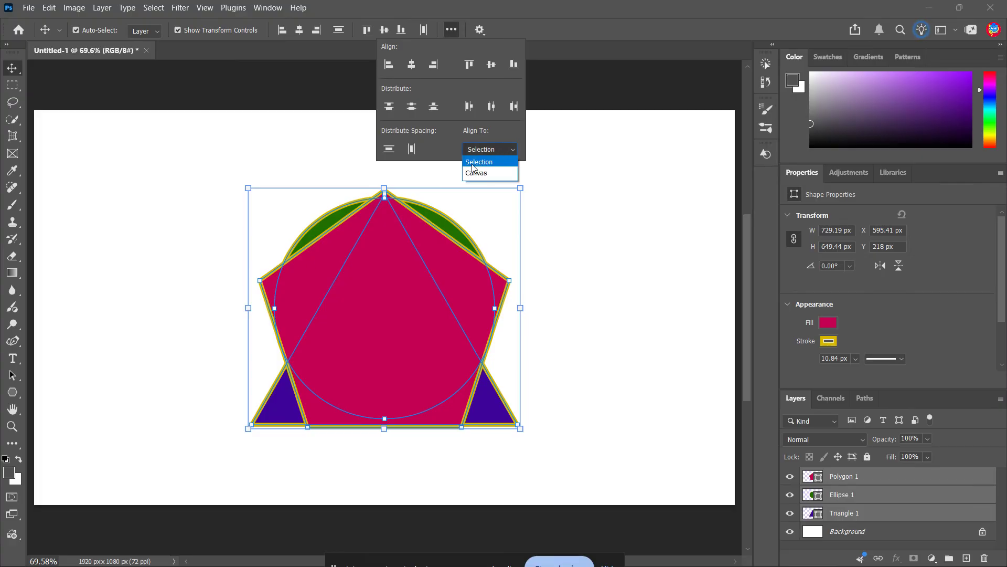
click(499, 179)
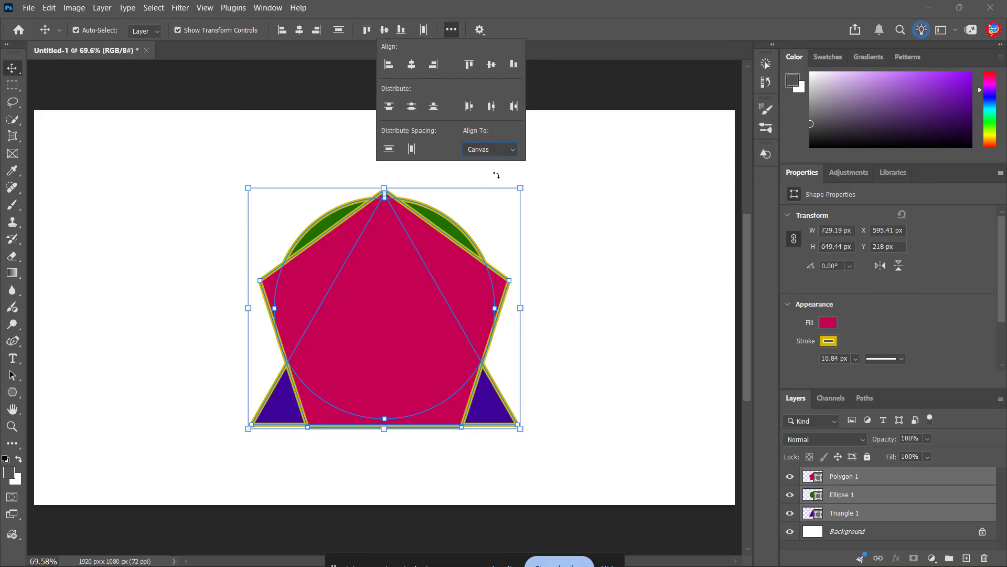
click(491, 64)
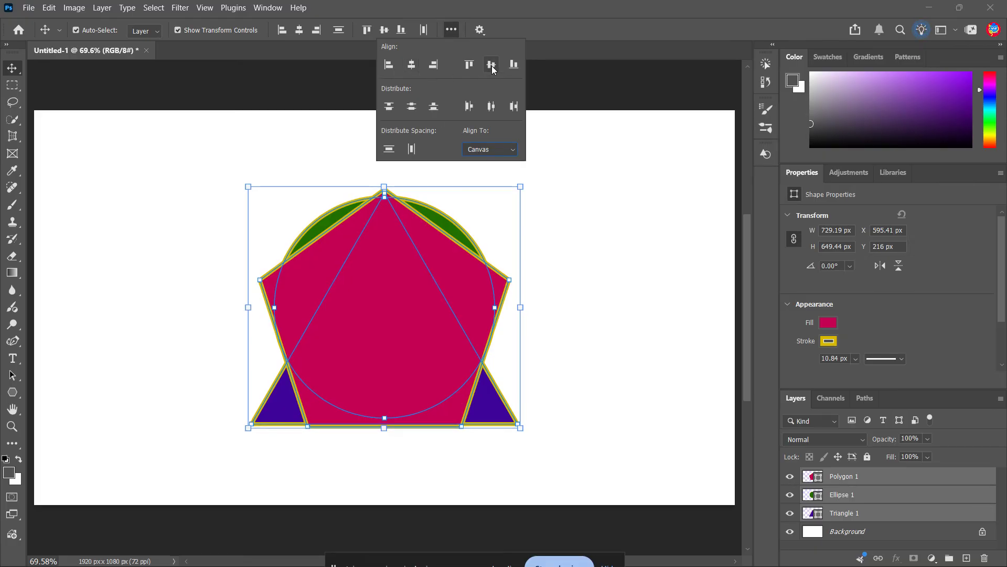
click(548, 211)
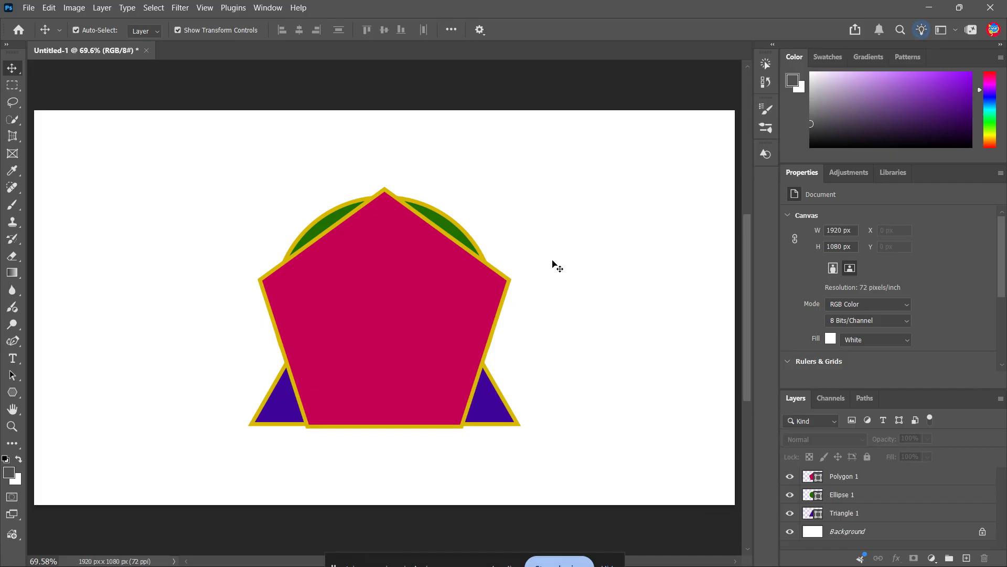
Step: Reselect the Polygon 1, Ellipse 1 and Triangle 1 layers together
click(931, 515)
click(924, 477)
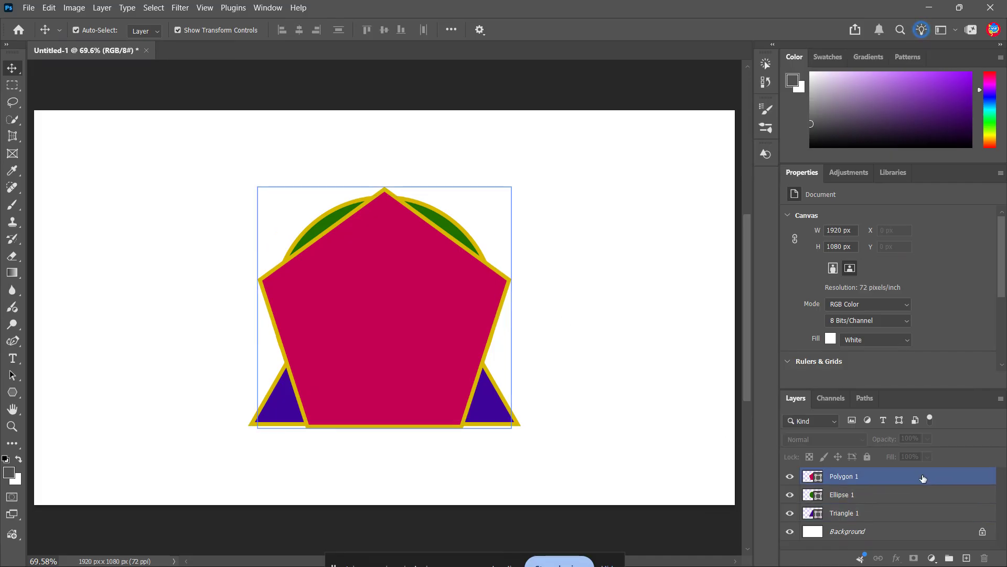
shift+click(892, 513)
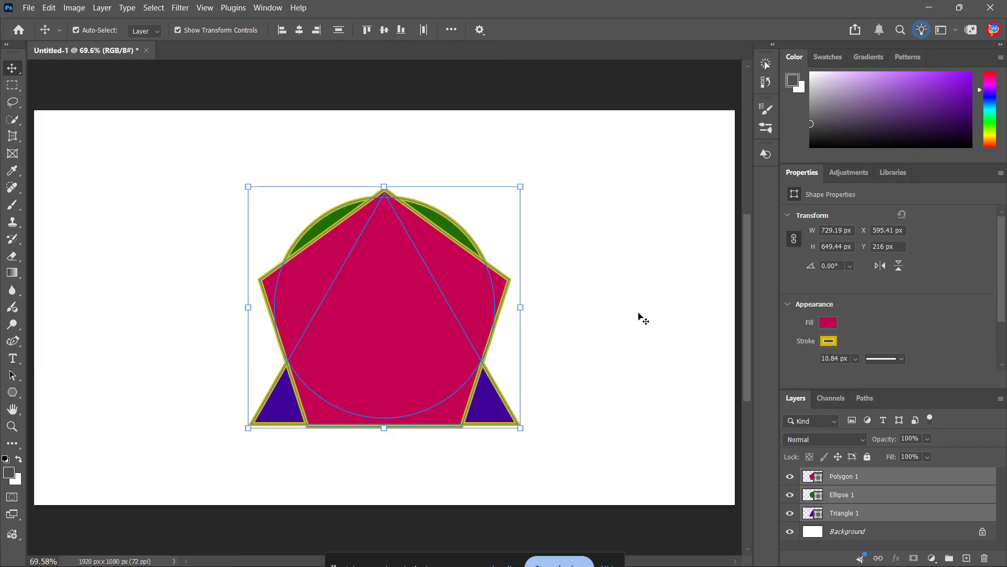